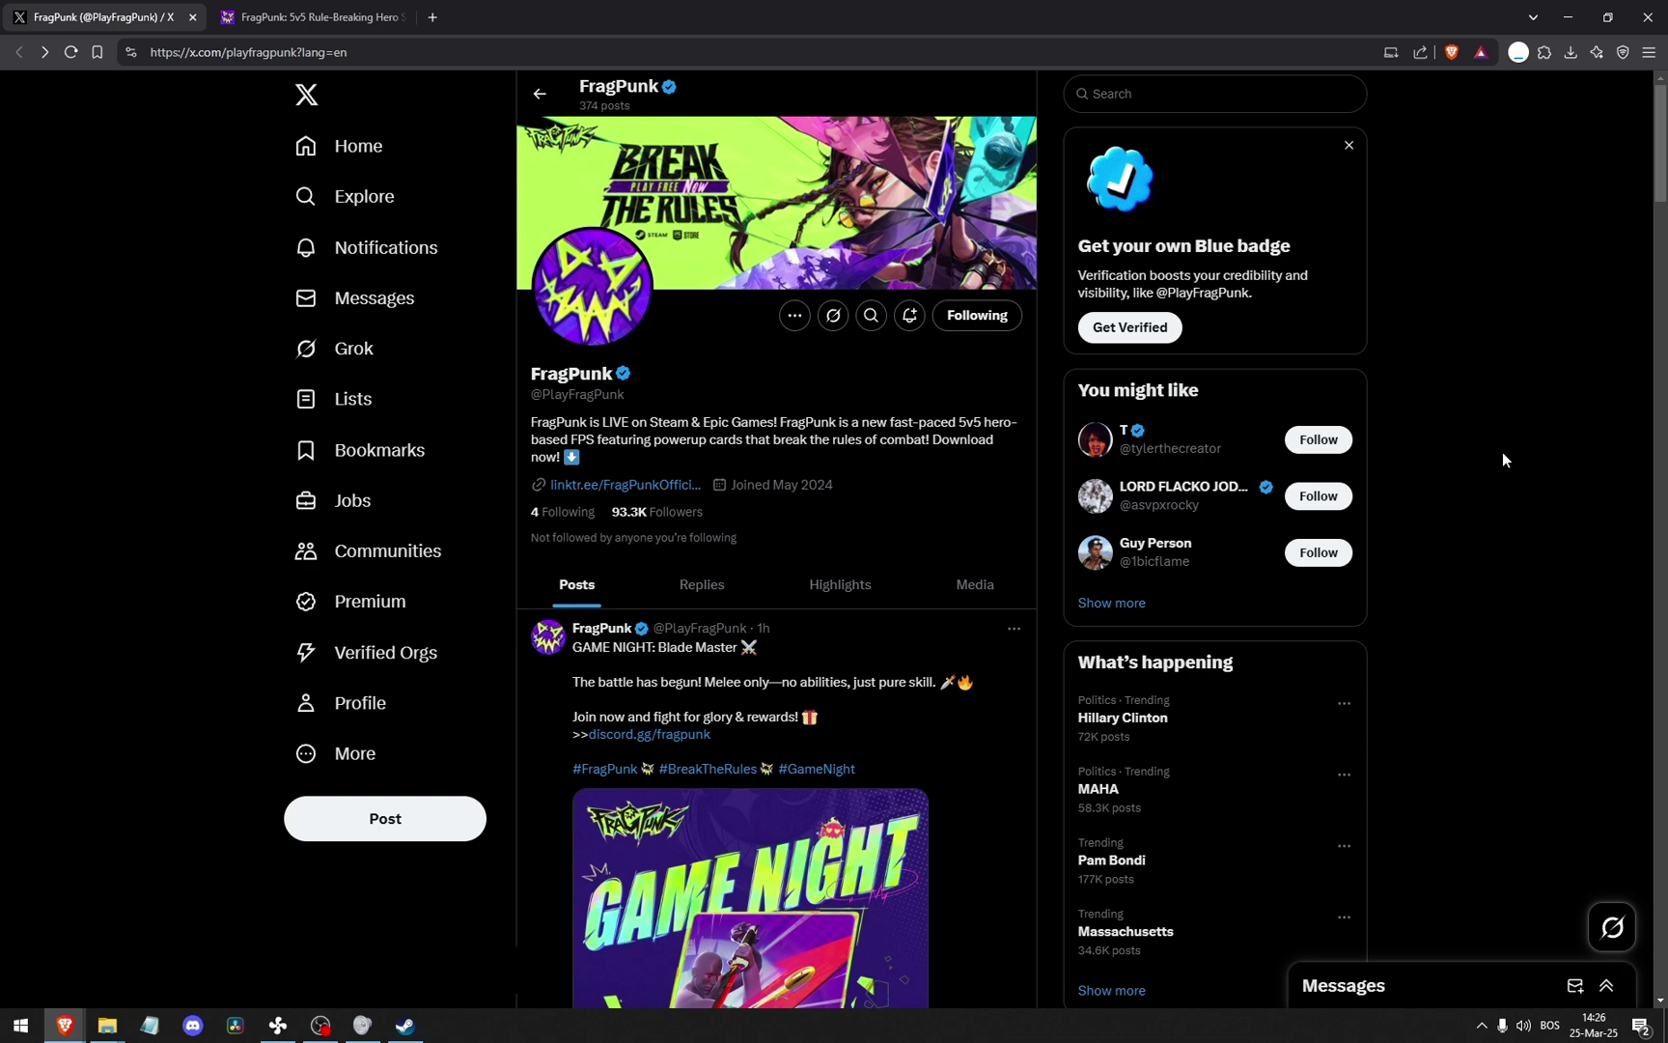
# Switch from the FragPunk X profile to the fragpunk.com tab
pyautogui.click(360, 14)
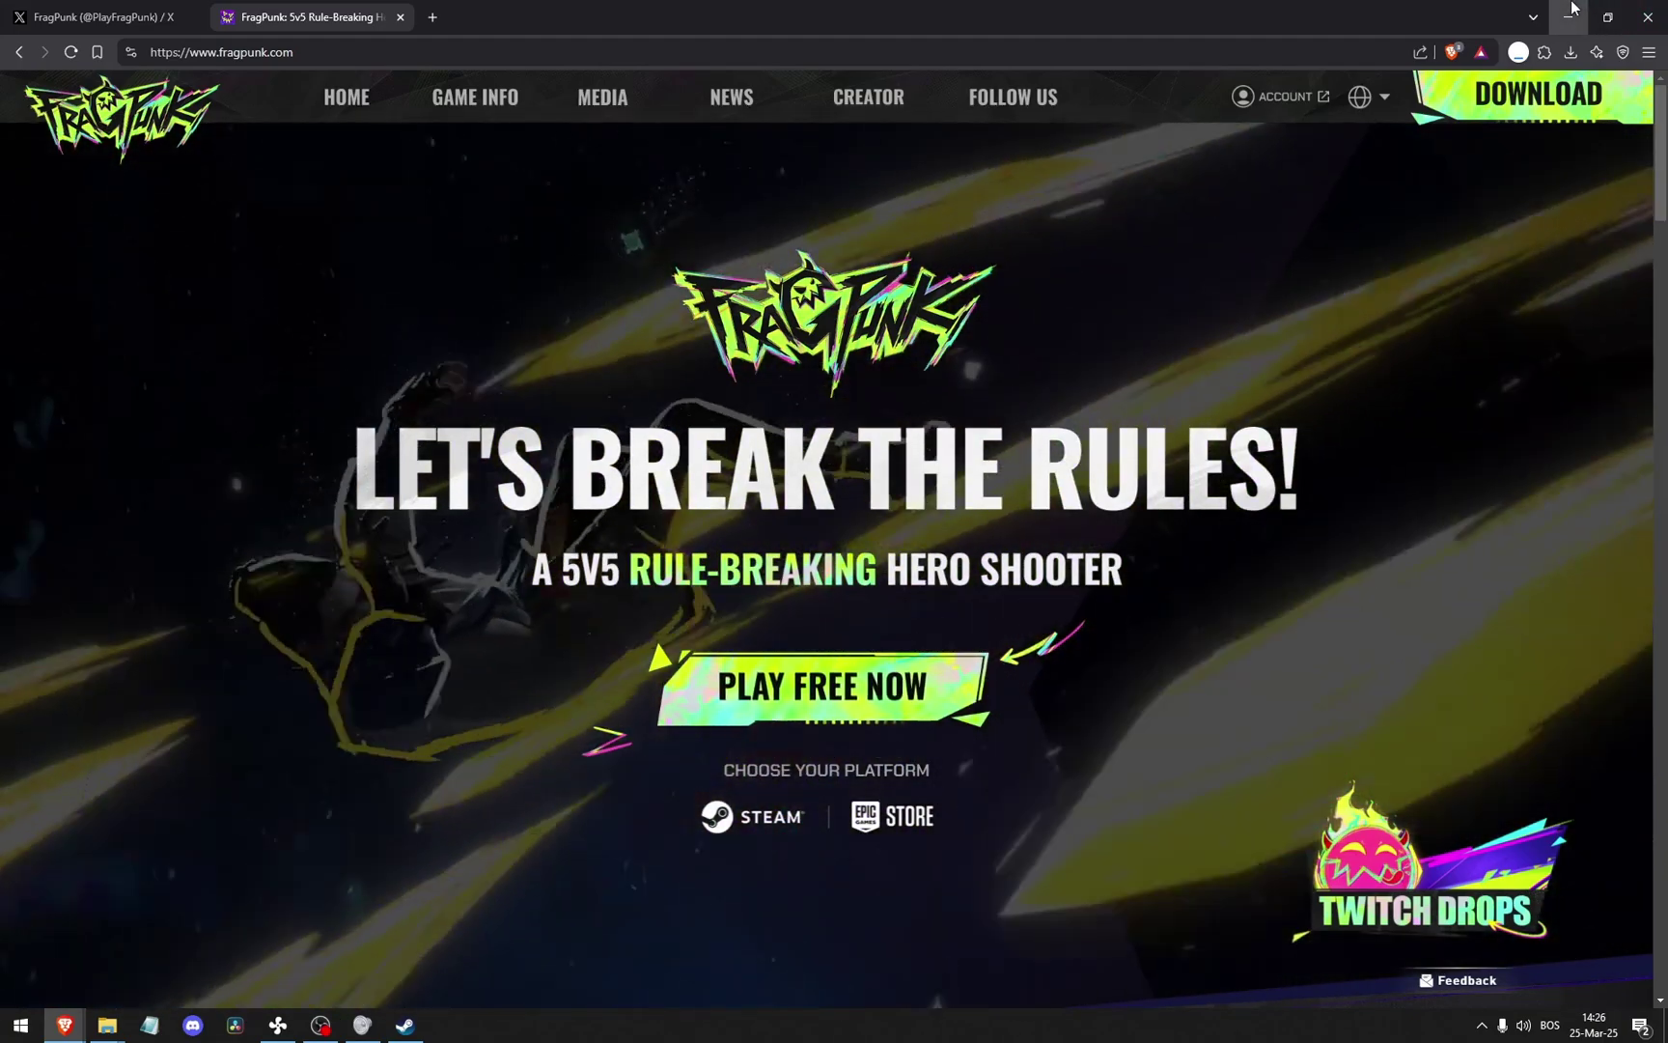
# Minimize the browser to reveal FragPunk's Steam library page
pyautogui.click(1572, 8)
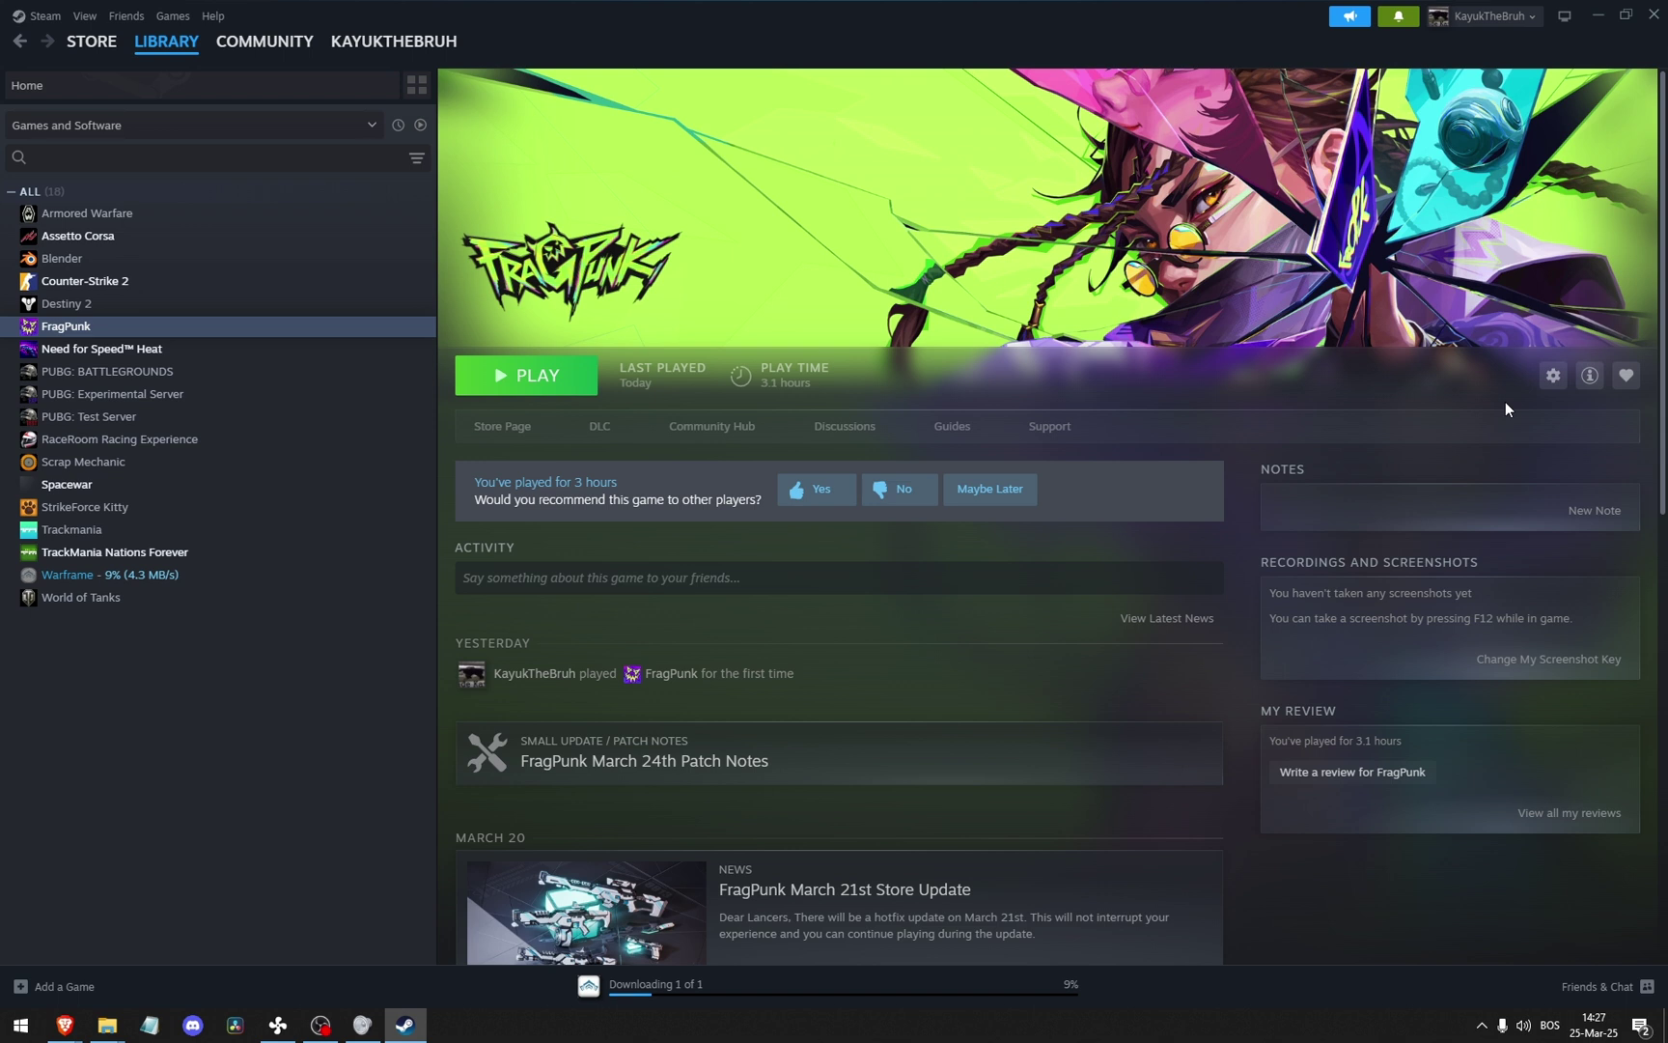
# Run Verify integrity of game files from FragPunk's Properties, Installed Files section
pyautogui.click(1553, 376)
pyautogui.moveTo(1580, 465)
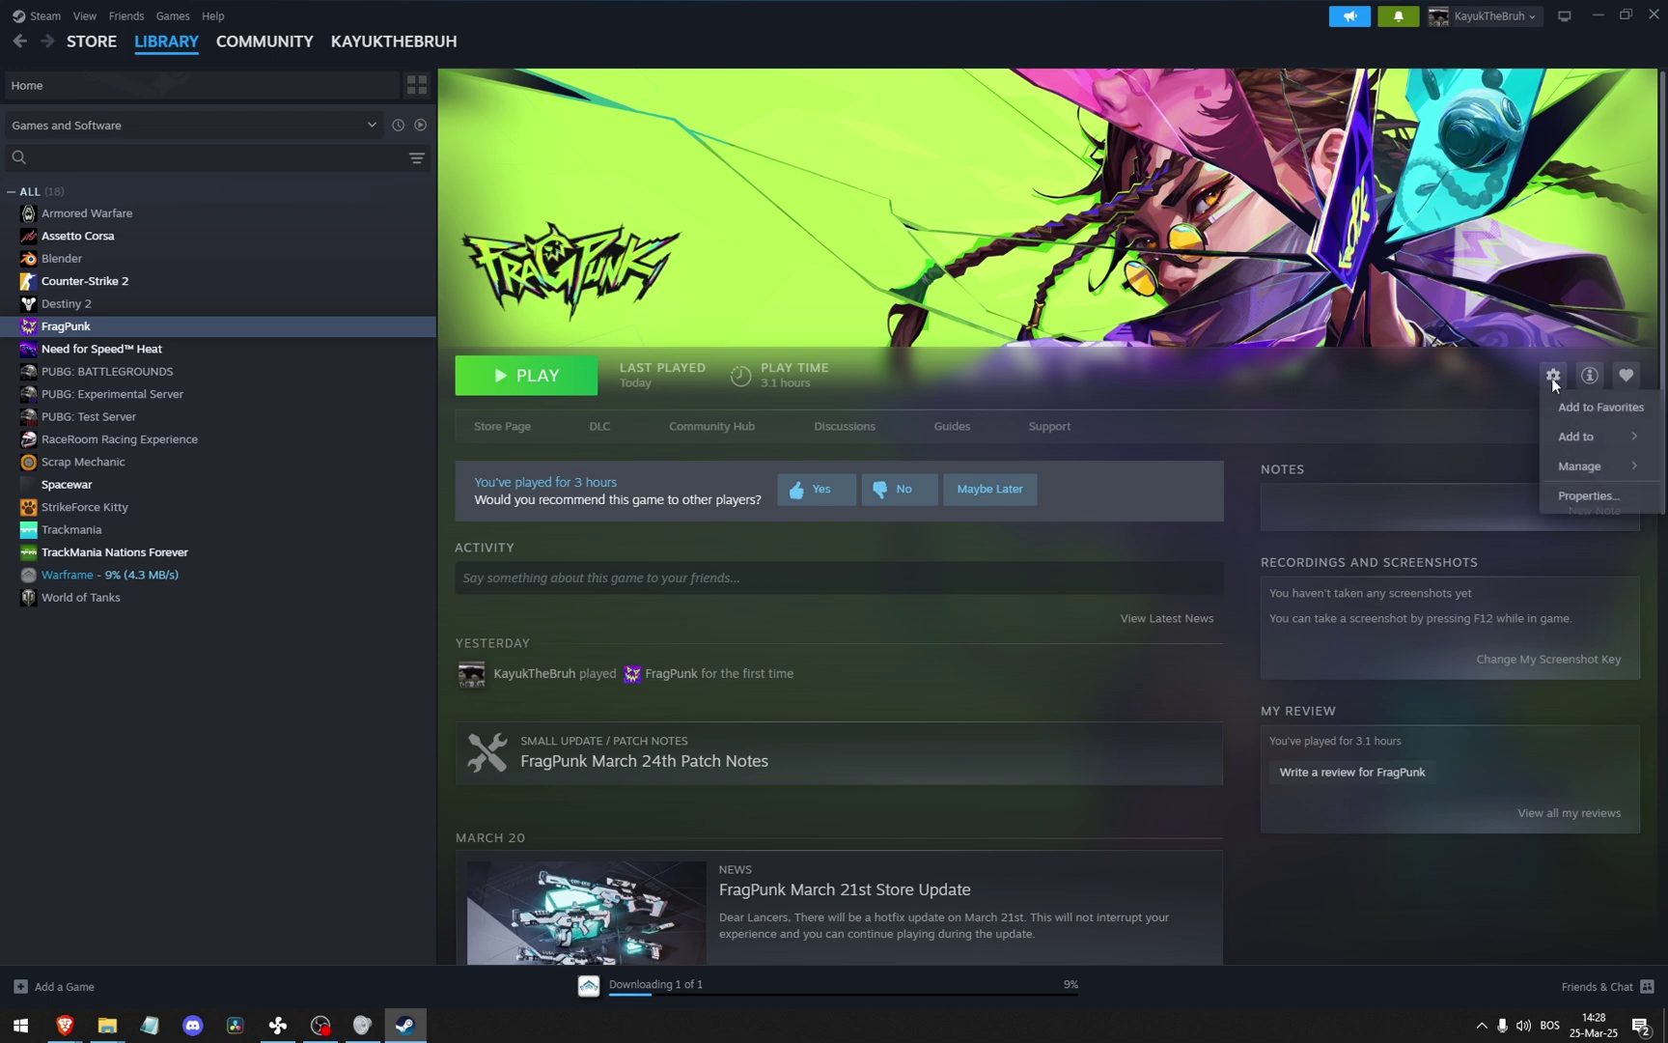
pyautogui.click(1583, 497)
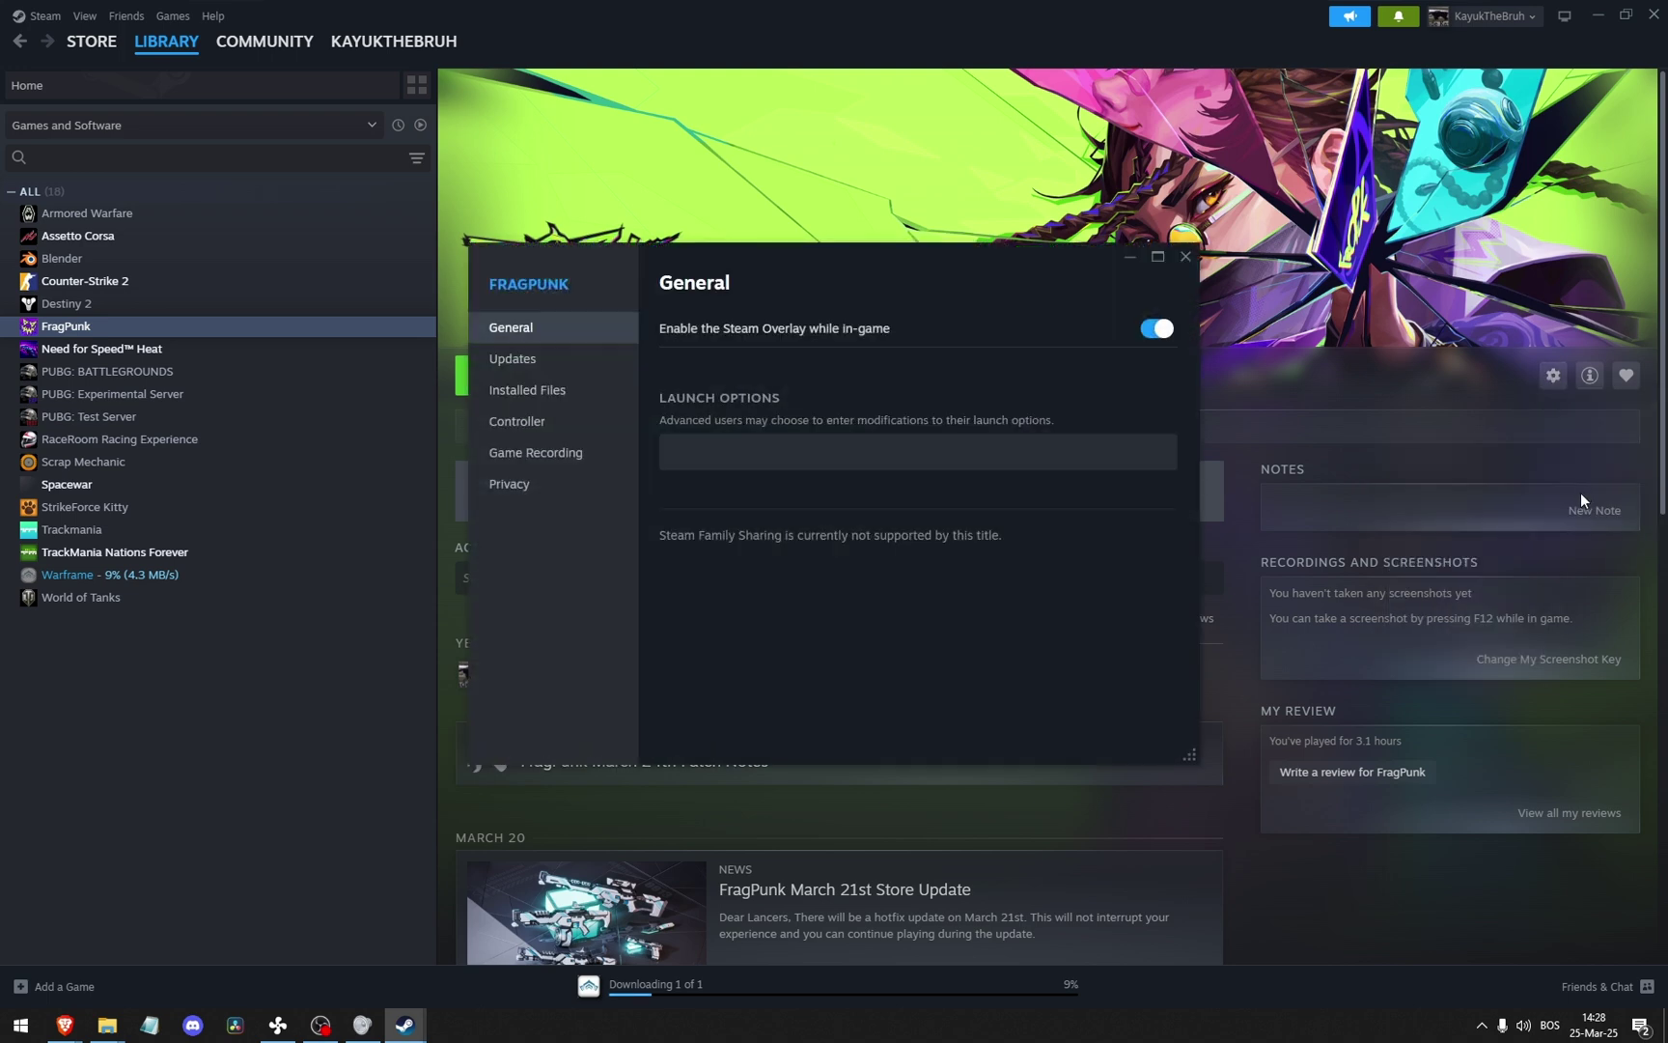
pyautogui.click(501, 399)
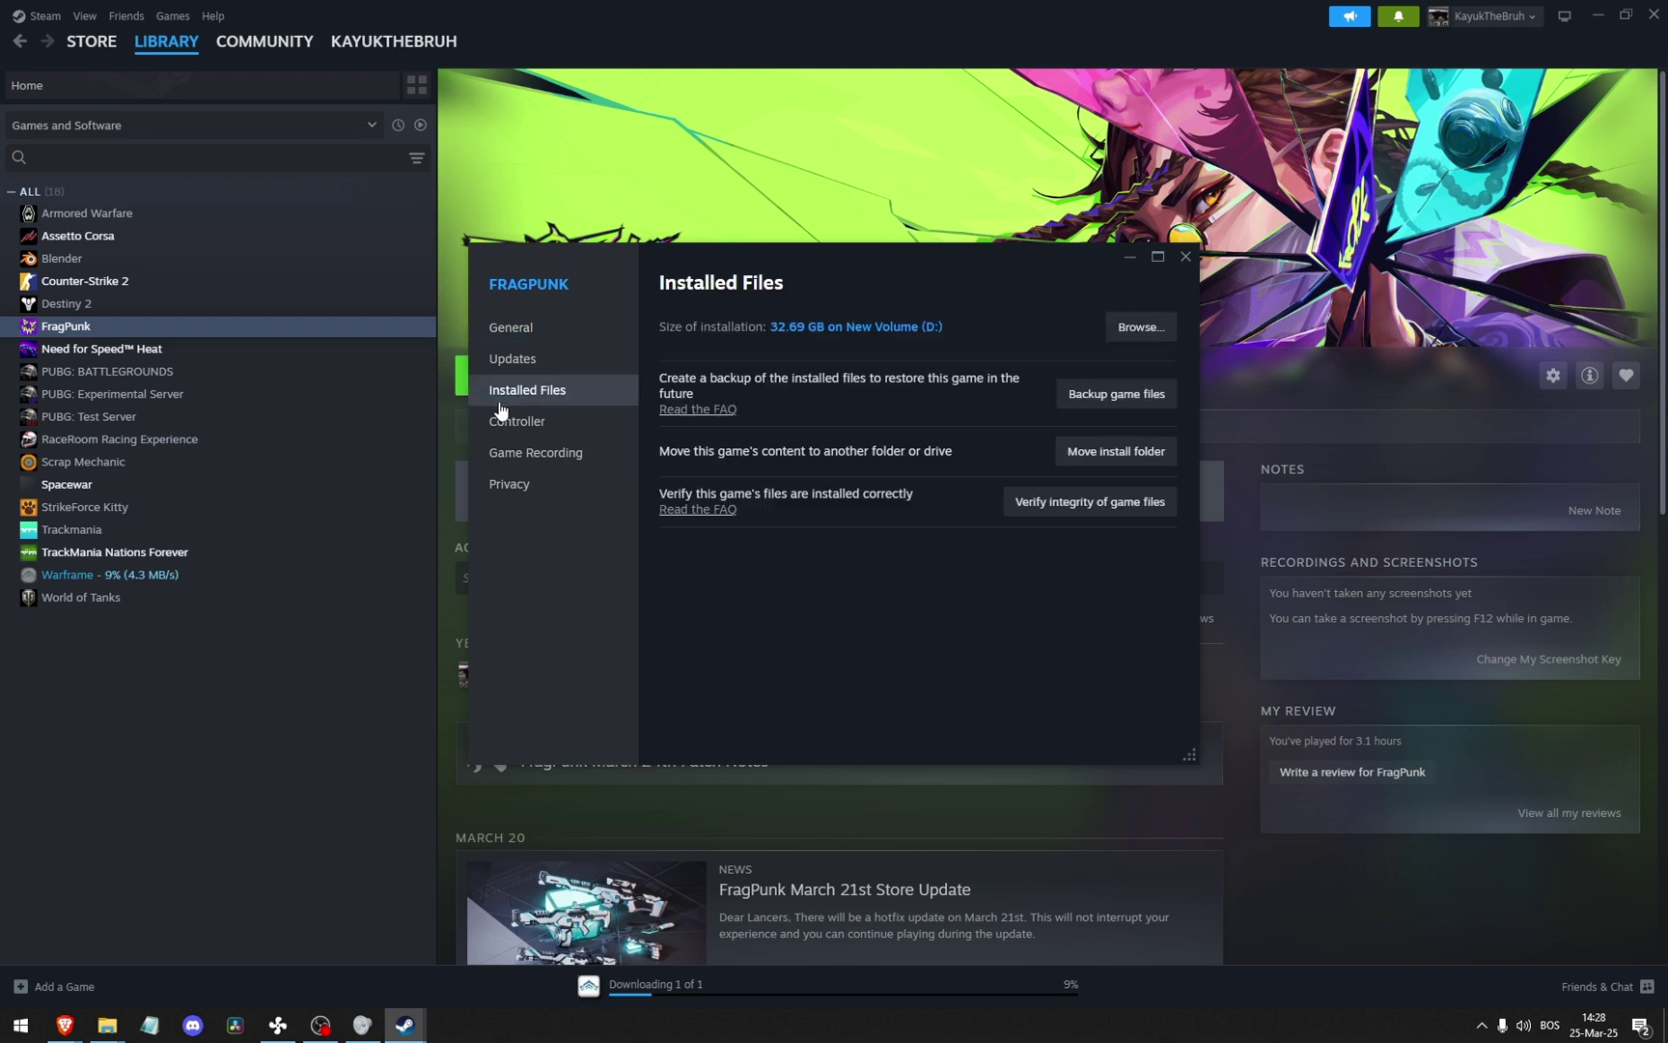
pyautogui.click(1058, 503)
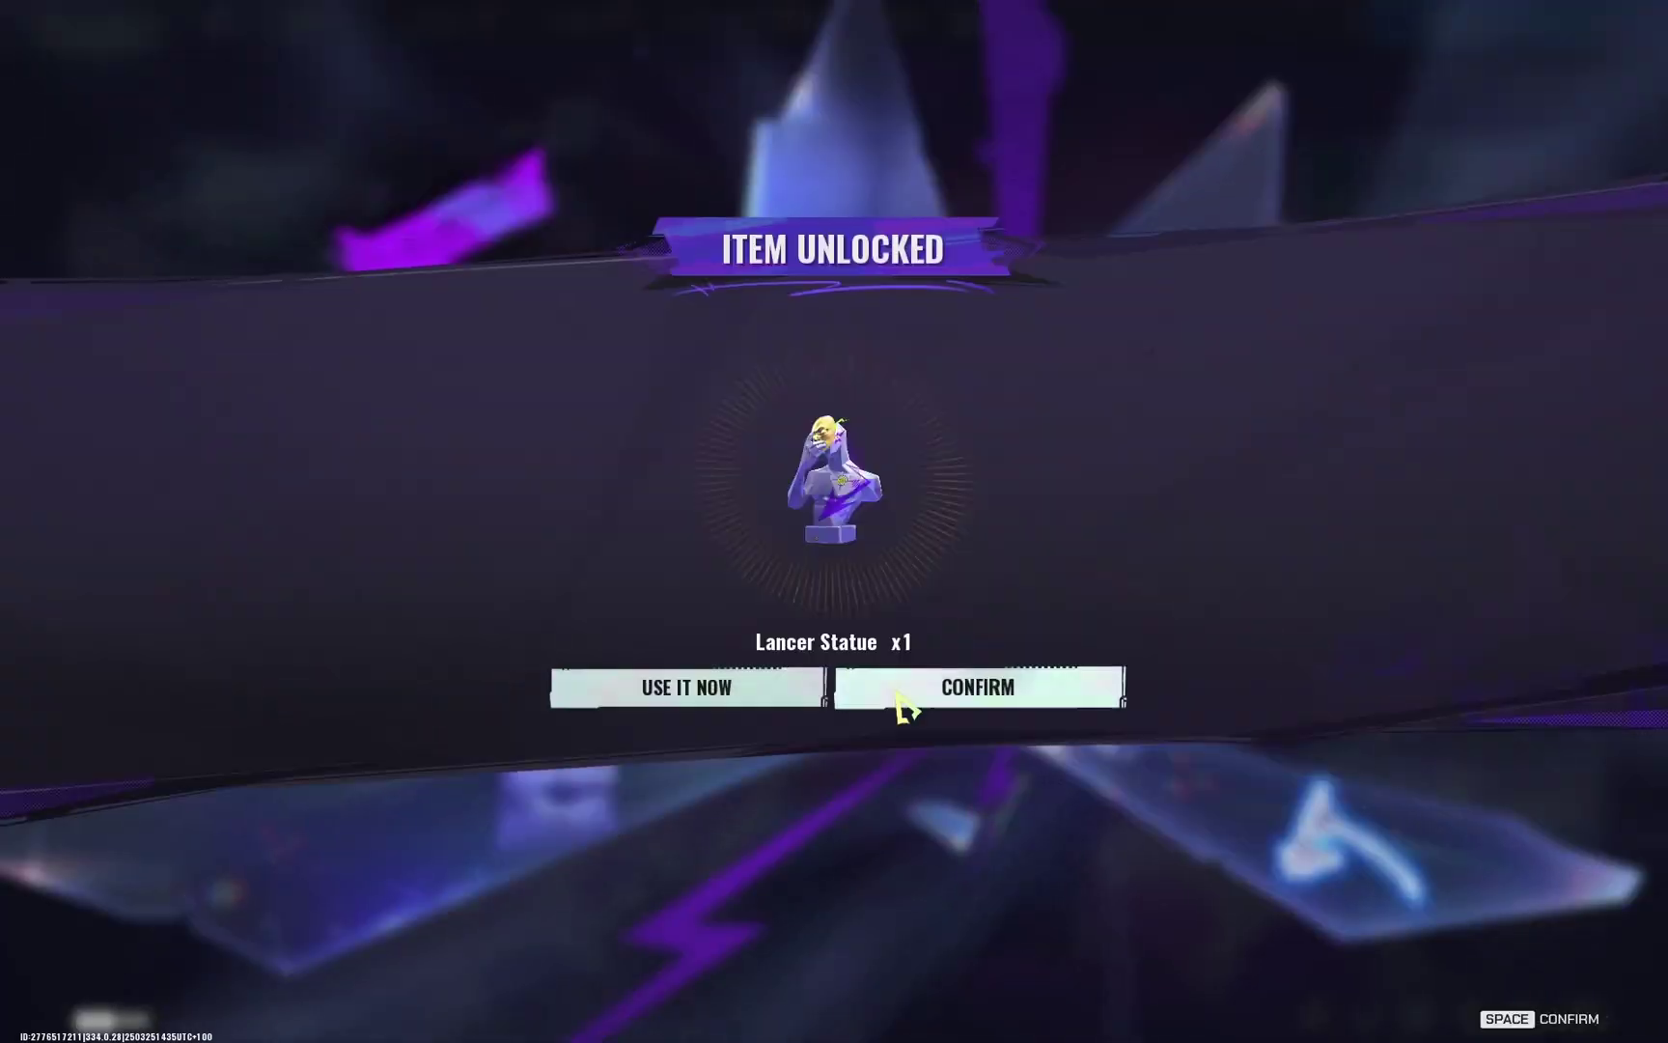
# Confirm the Item Unlocked dialog to reach the FragPunk lobby
pyautogui.click(903, 705)
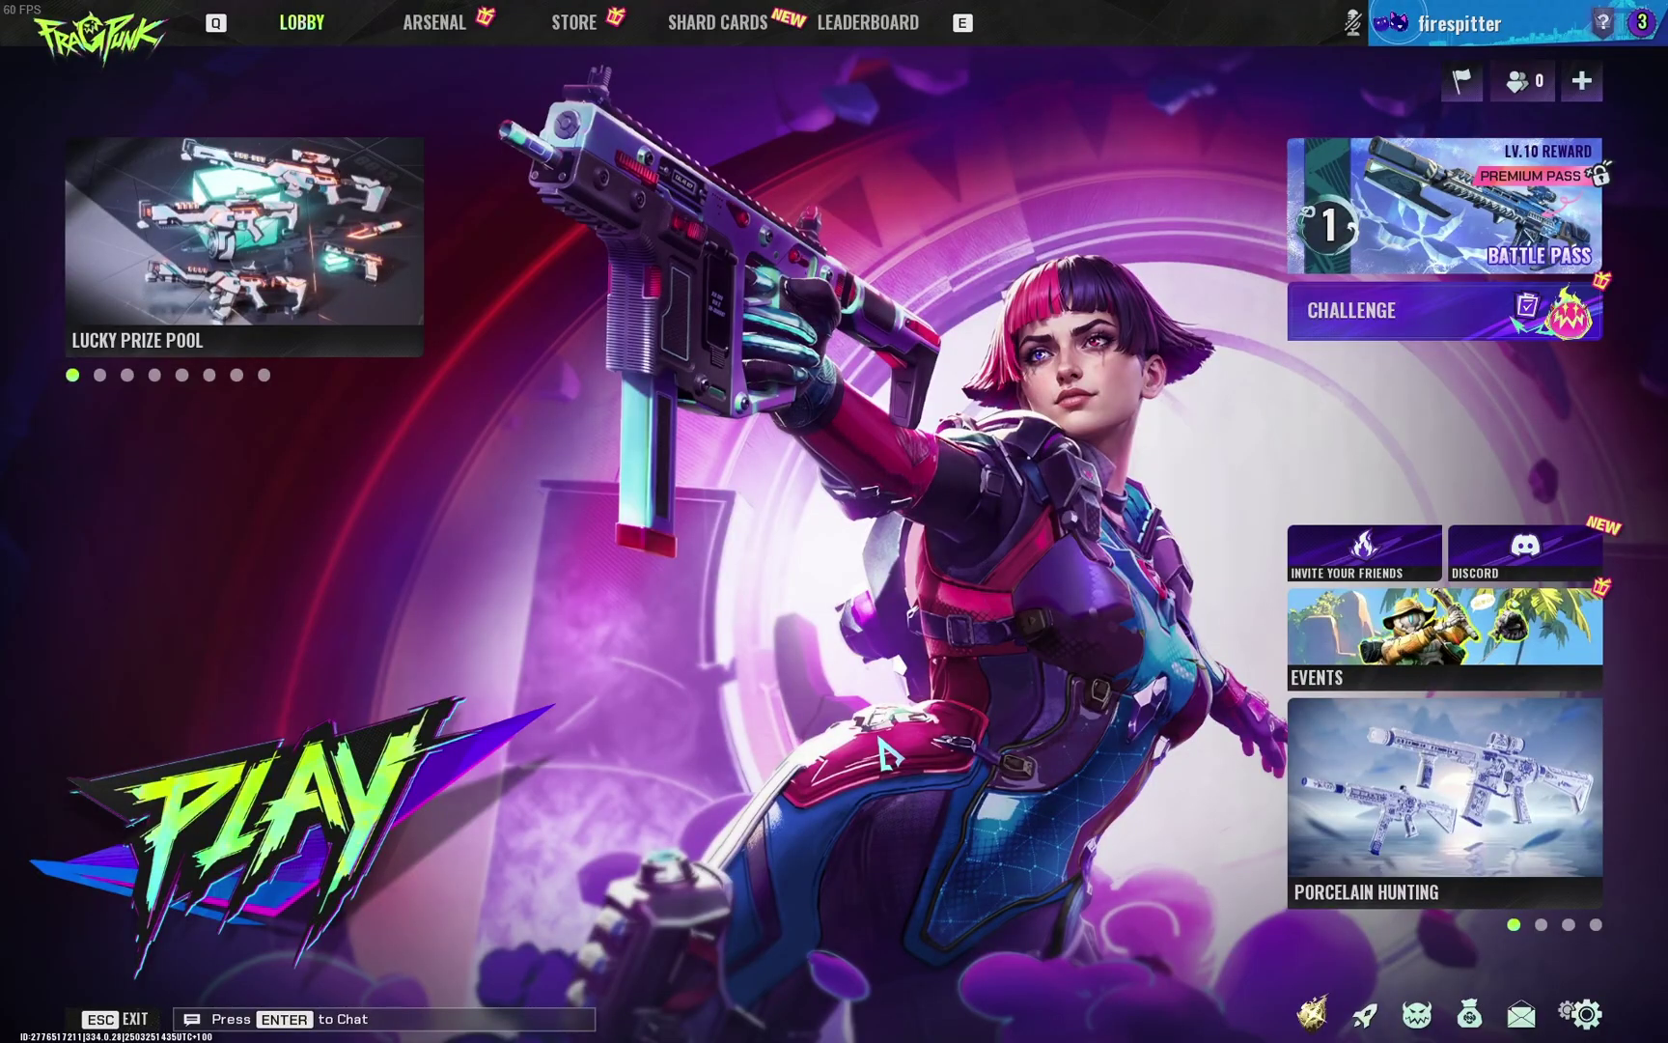